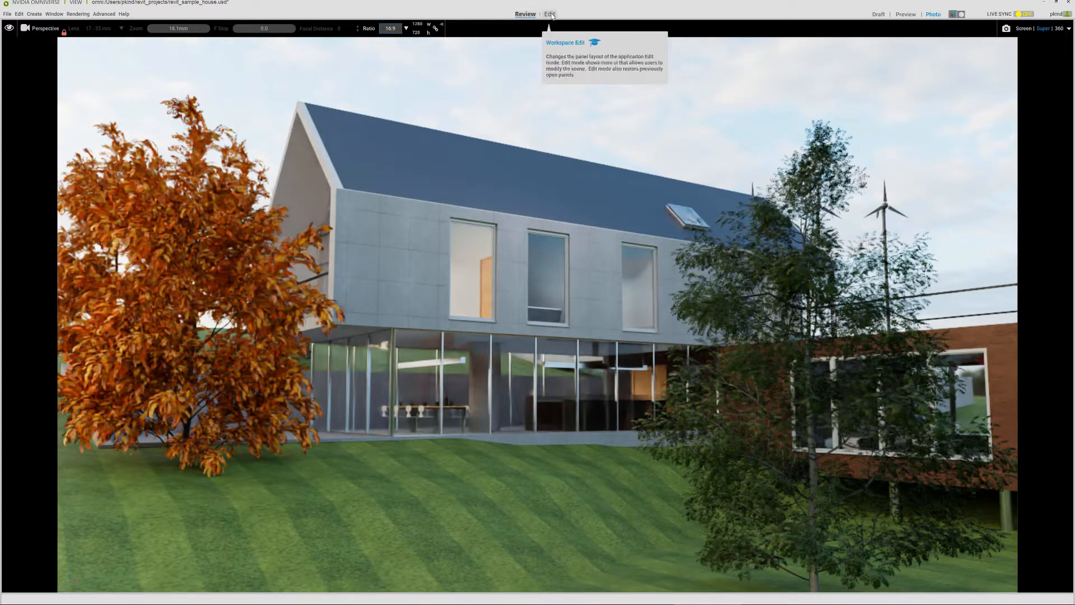
Switch to the Edit workspace and show the Dynamic skies in the Sky Browser.
left_click(550, 14)
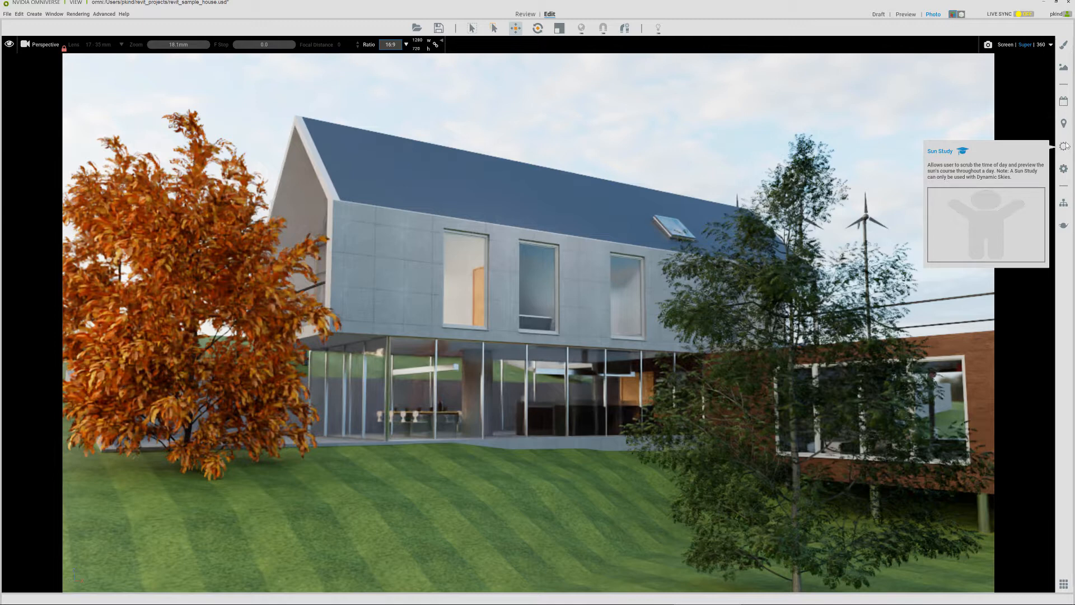
left_click(1064, 68)
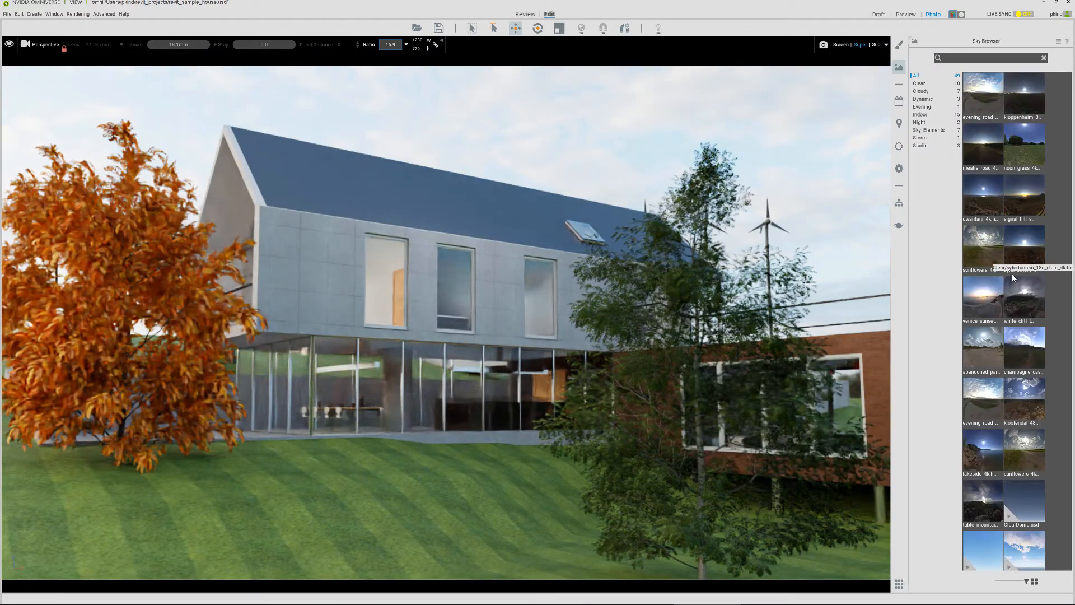
left_click(923, 99)
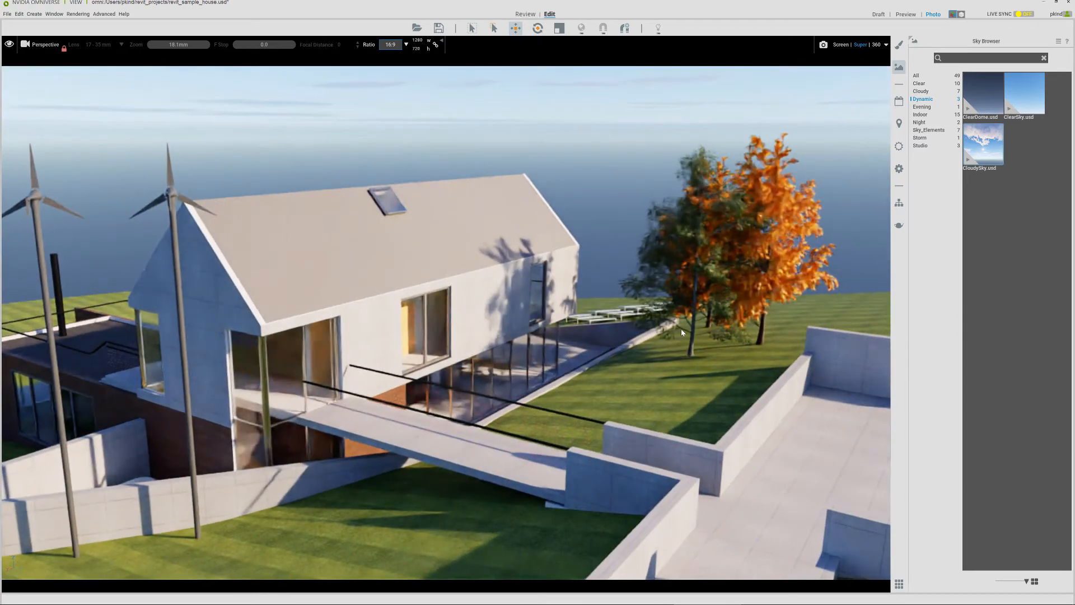
Open the Sun Study and scrub the time of day to 01:35 PM and on to 03:28 PM.
left_click(899, 146)
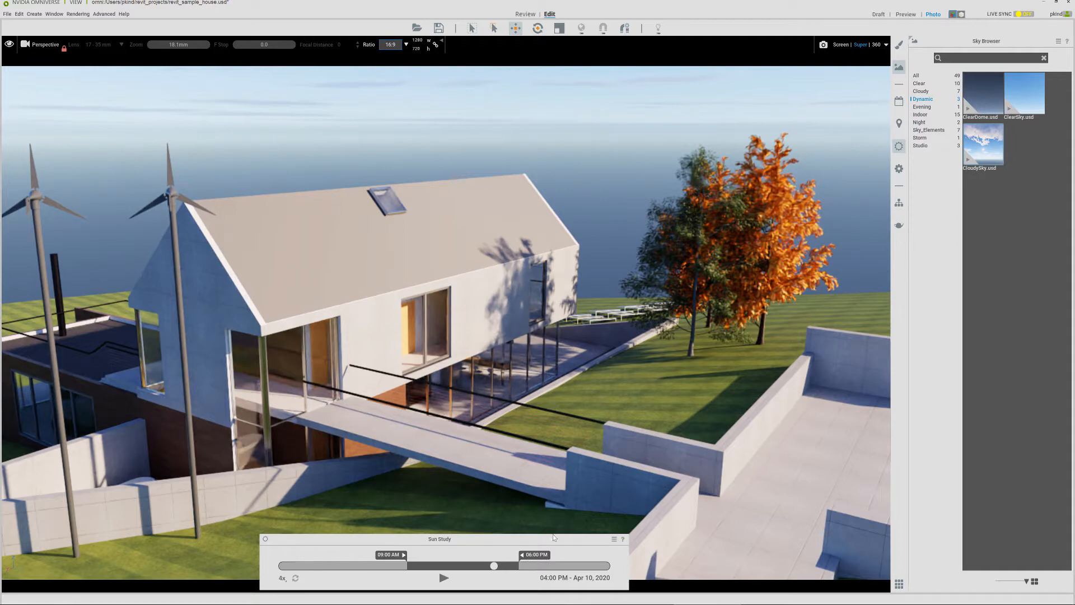
left_click_drag(493, 566, 464, 570)
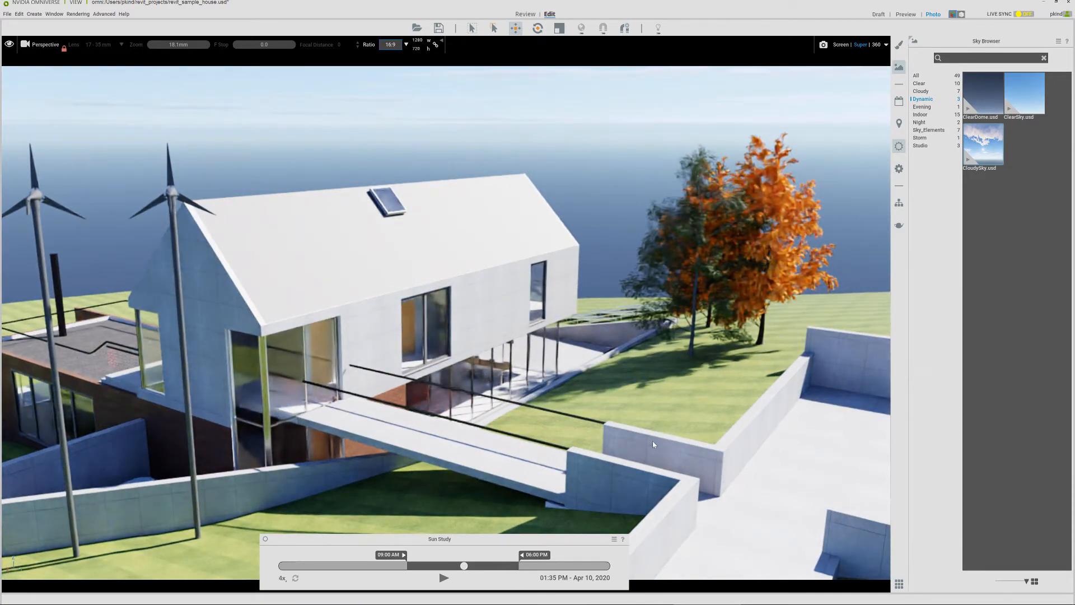
left_click_drag(654, 445, 488, 566, "alt")
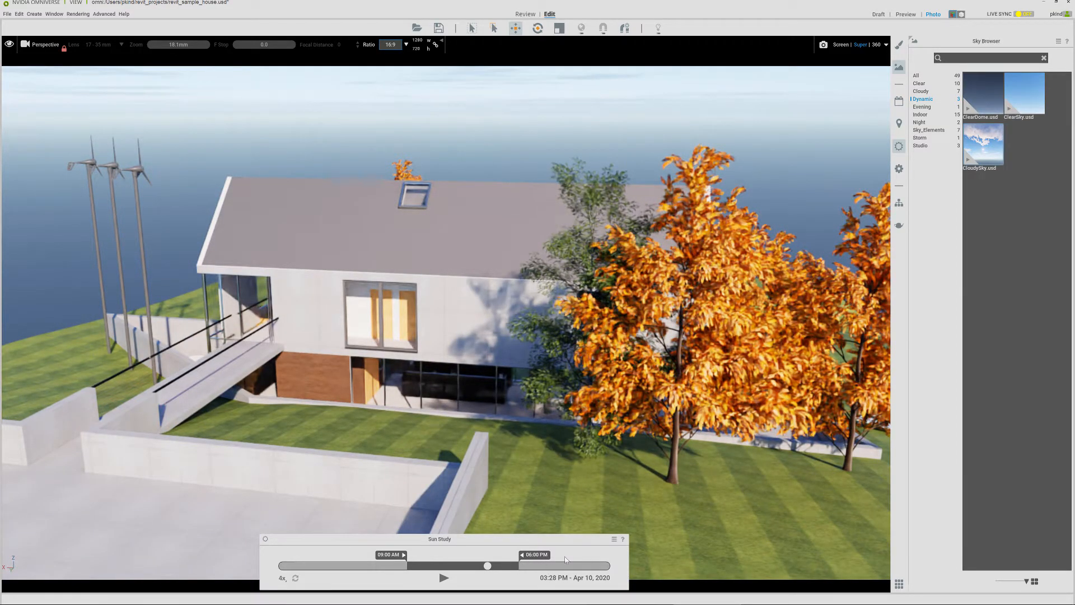
Widen the Sun Study range to 04:01 AM through 10:58 PM and scrub the time to about 06:51 PM.
left_click_drag(565, 558, 599, 557)
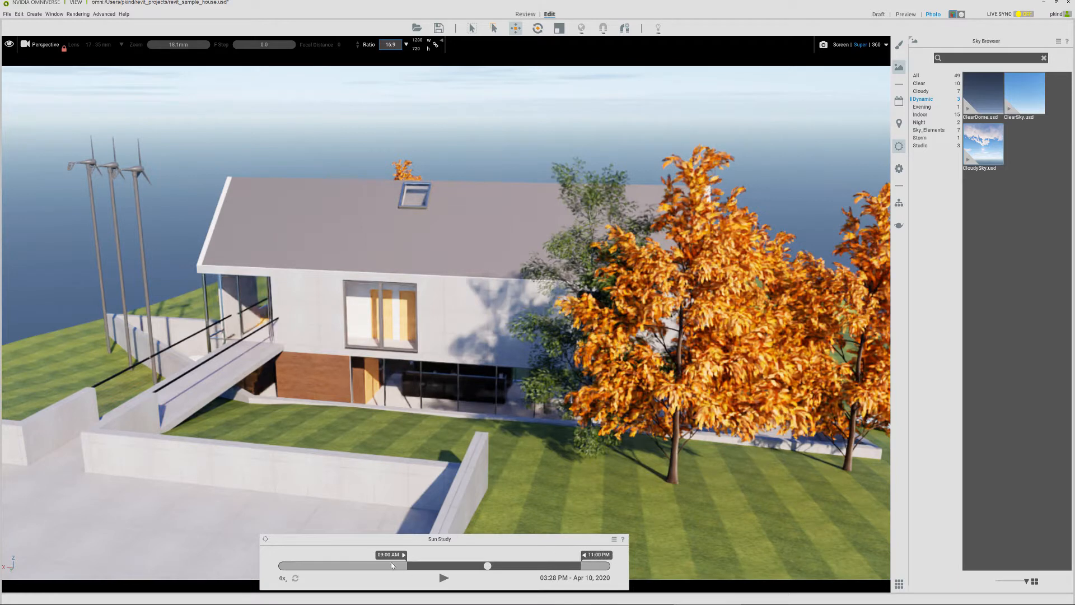
left_click_drag(377, 557, 329, 557)
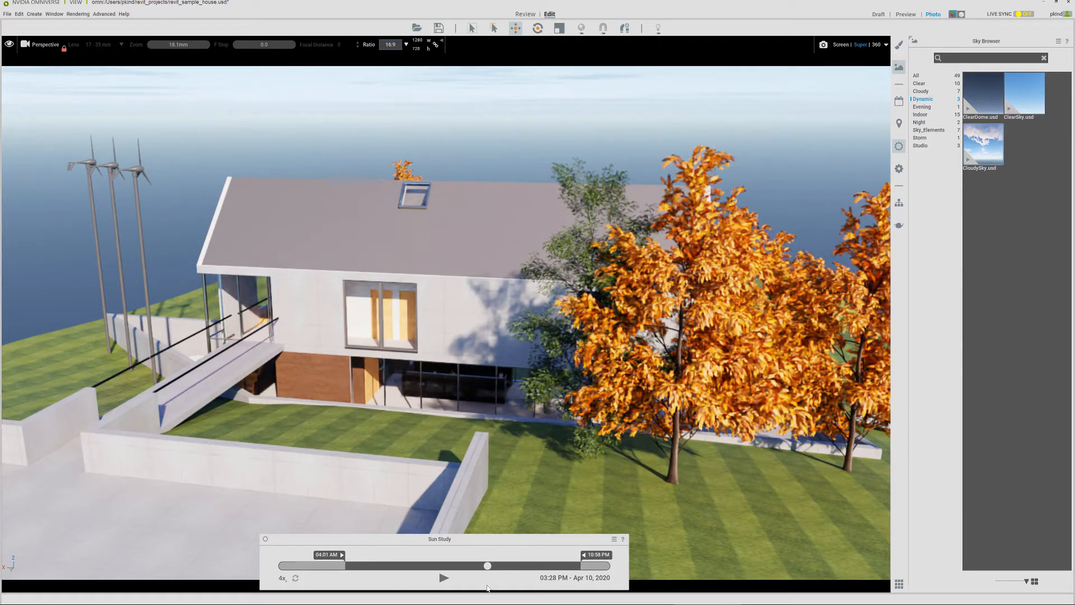
mouse_move(487, 565)
left_mouse_down()
mouse_move(343, 570)
mouse_move(576, 572)
mouse_move(525, 566)
mouse_move(537, 567)
left_mouse_up()
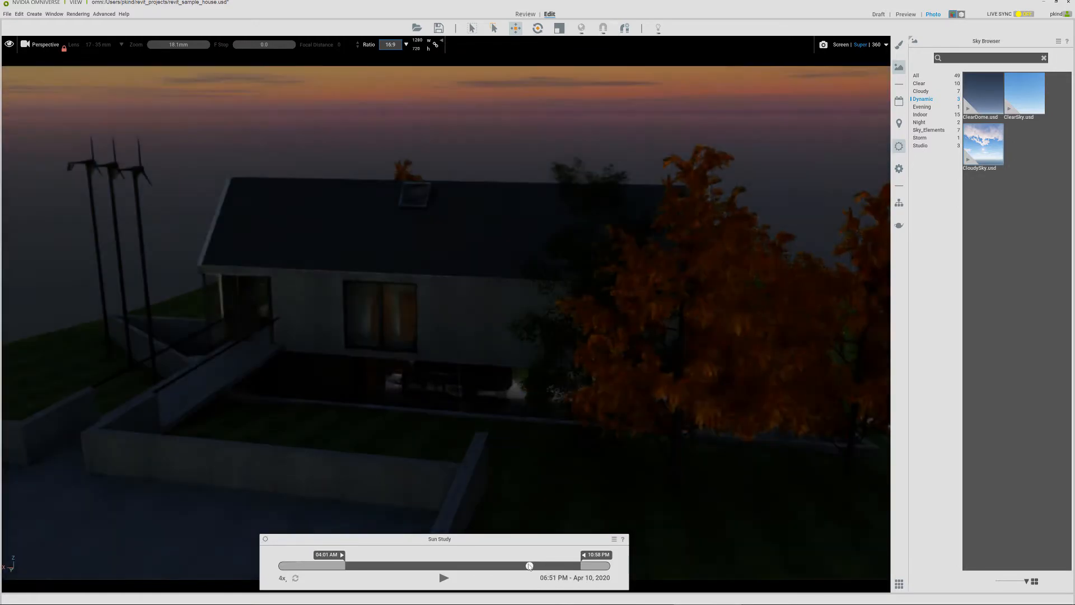
Narrow the Sun Study range to run from 04:31 AM to 06:49 PM.
left_click_drag(584, 562, 536, 563)
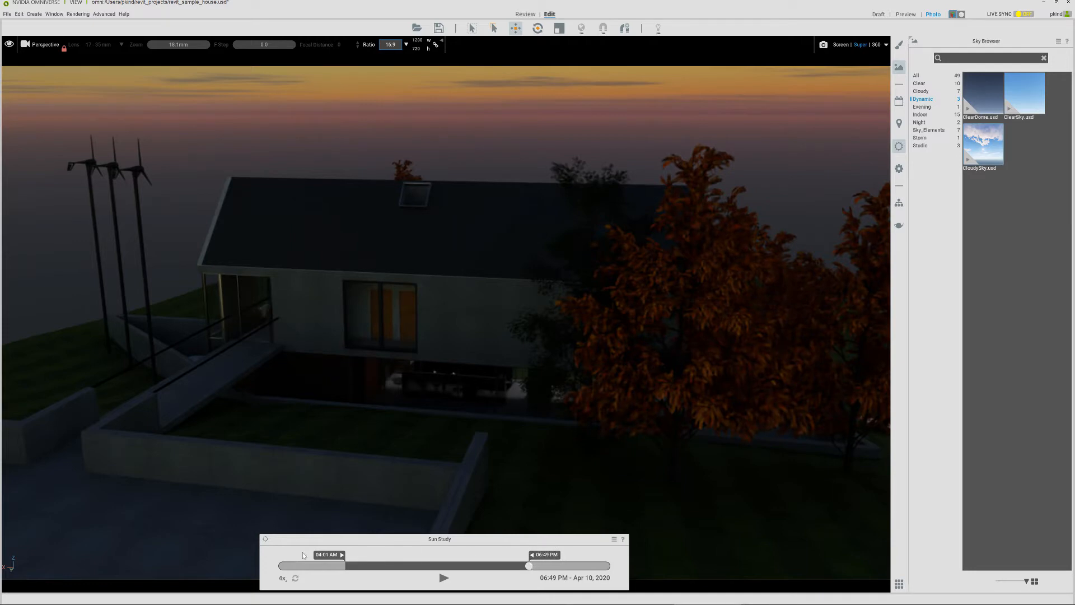
left_click_drag(530, 567, 357, 572)
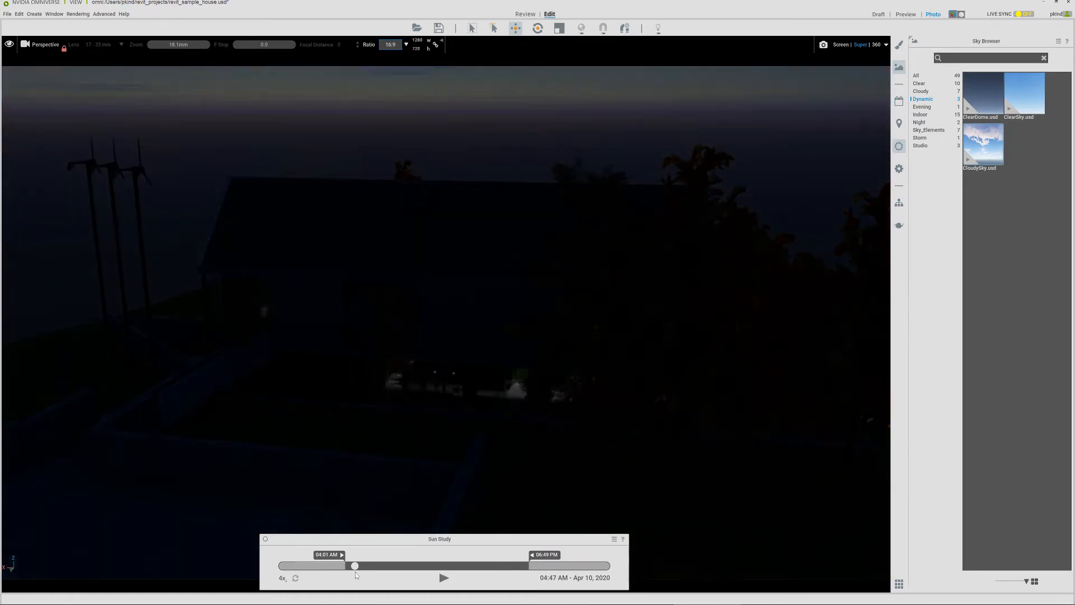
left_click_drag(355, 572, 350, 572)
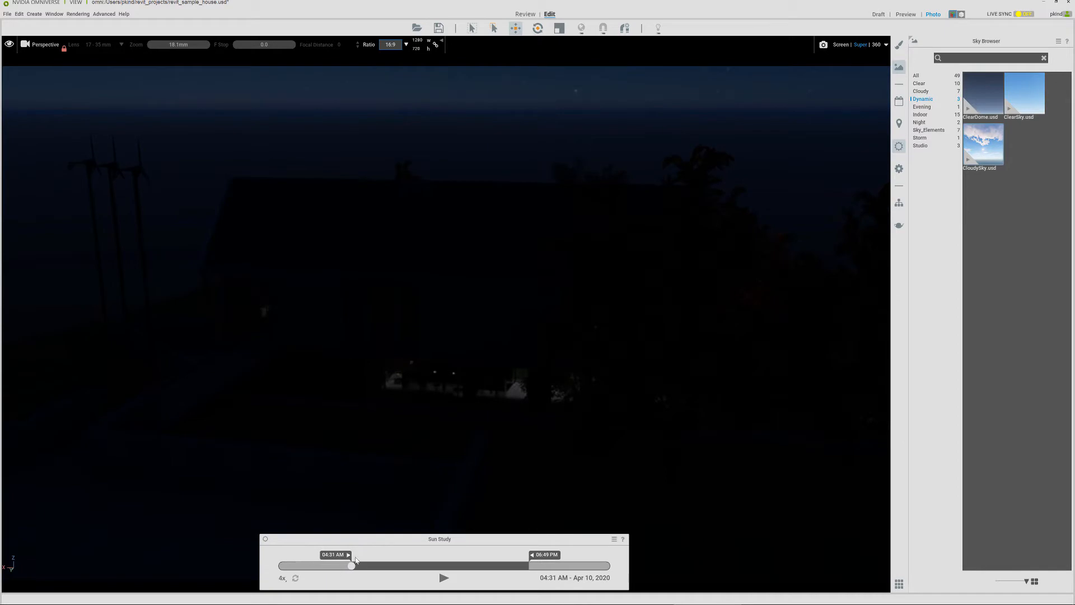
Play the Sun Study through the day, and scrub the time back to 04:16 PM.
left_click(443, 578)
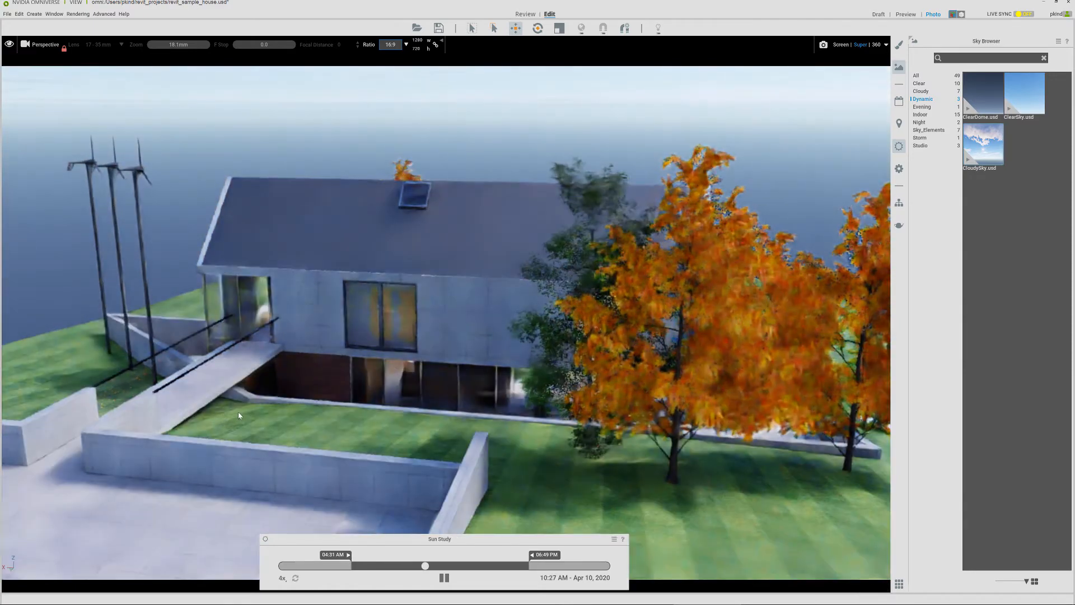
left_click_drag(238, 412, 446, 354, "alt")
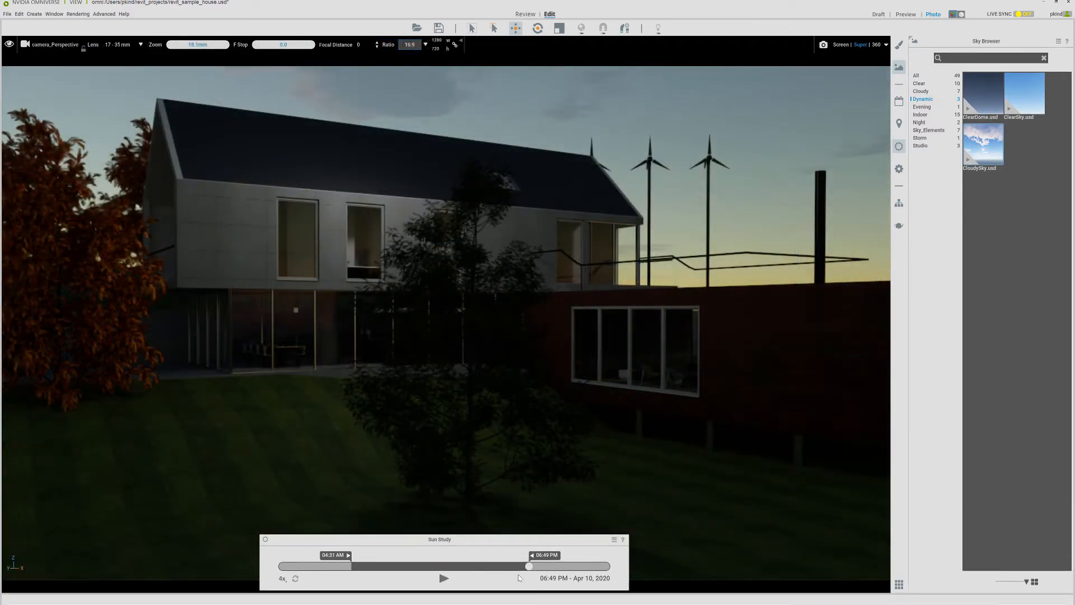
left_click_drag(529, 566, 507, 571)
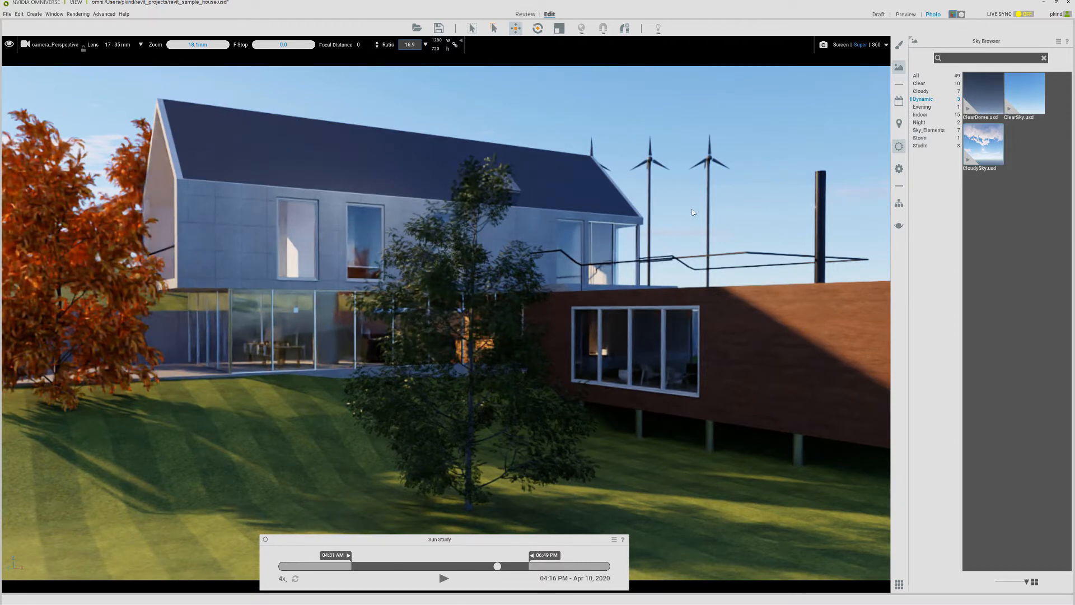
Set the scene's date to December 31, 2020 and scrub the Sun Study time forward to 06:49 PM.
left_click(899, 103)
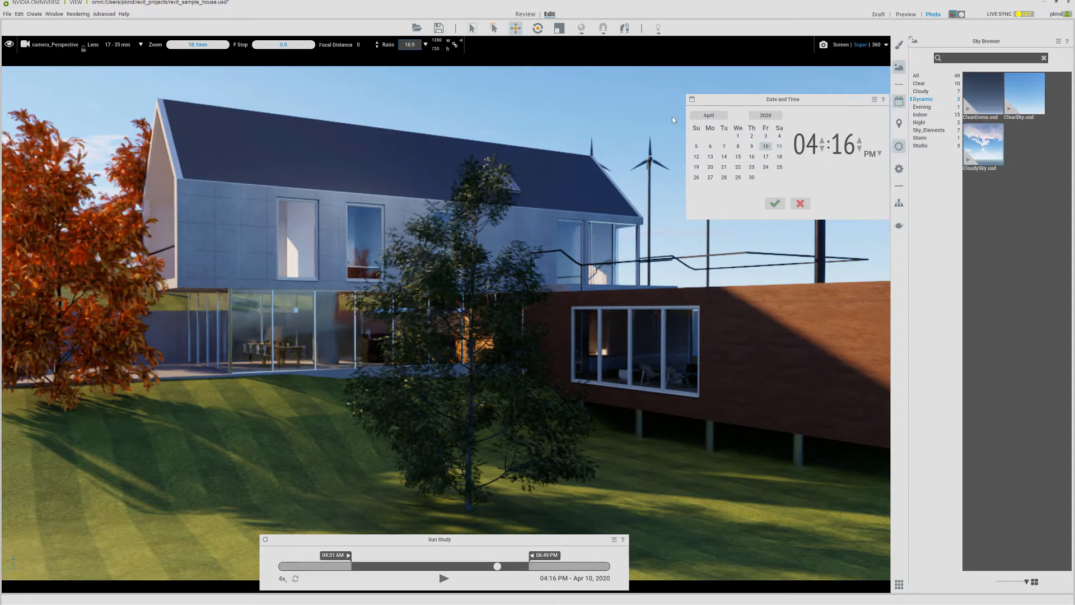
left_click(713, 114)
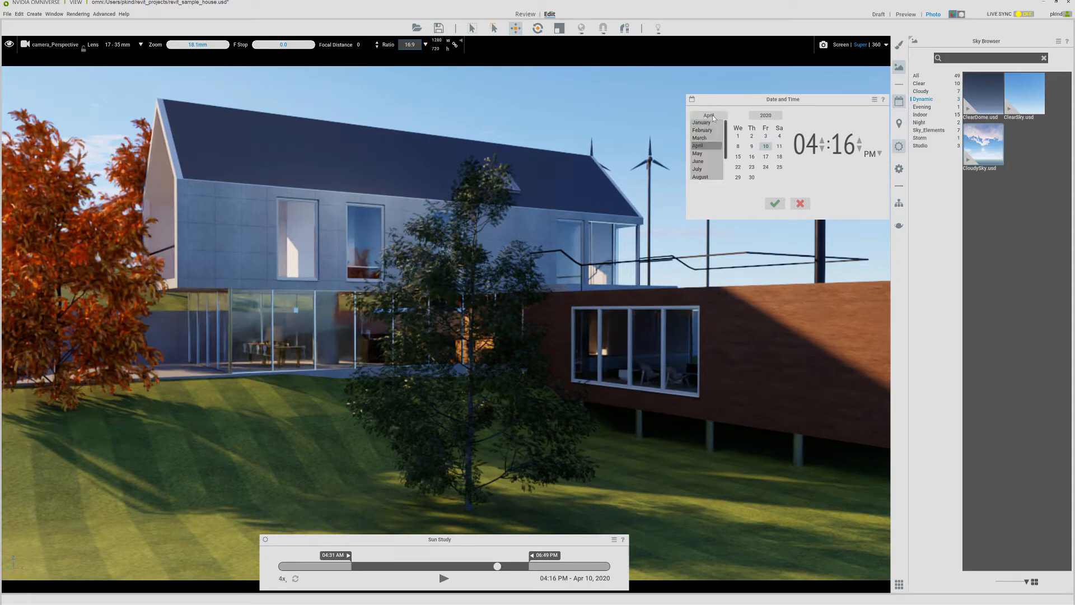
scroll(706, 173, "down", 2)
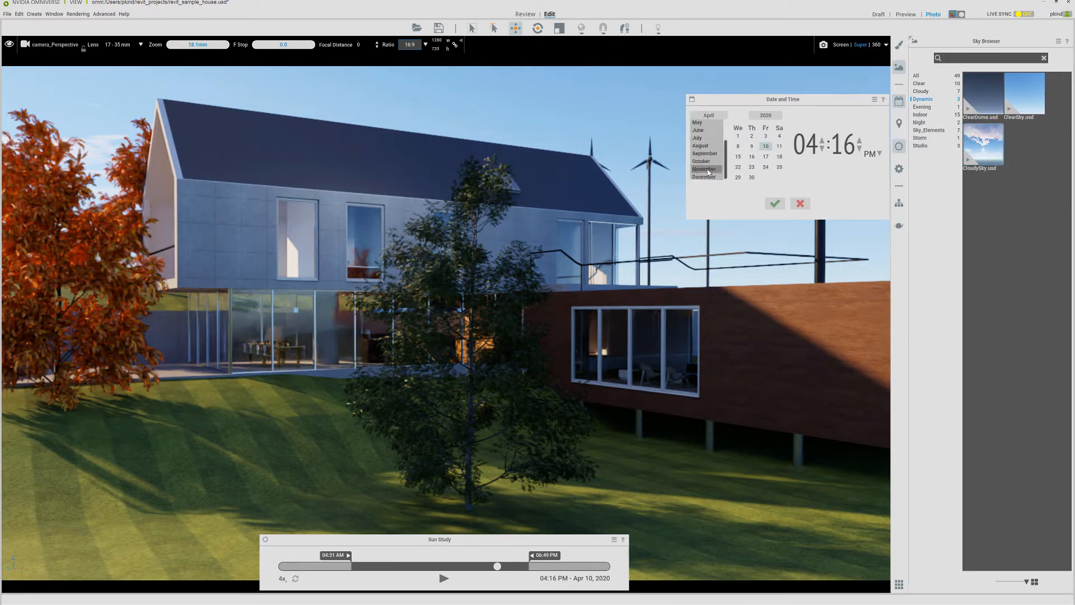
left_click(707, 176)
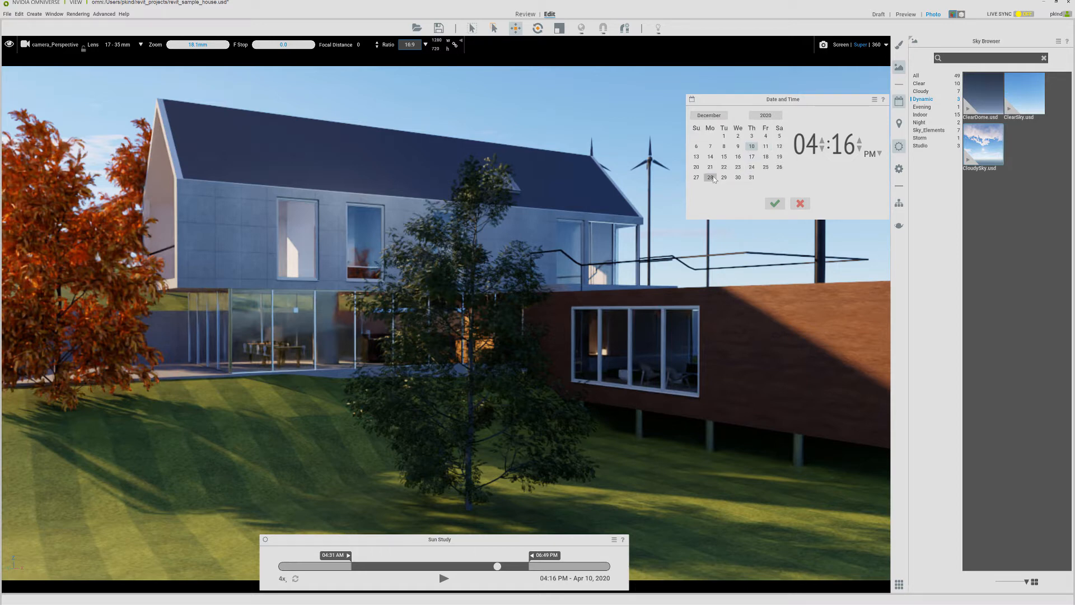
left_click(751, 177)
left_click(774, 205)
left_click(766, 116)
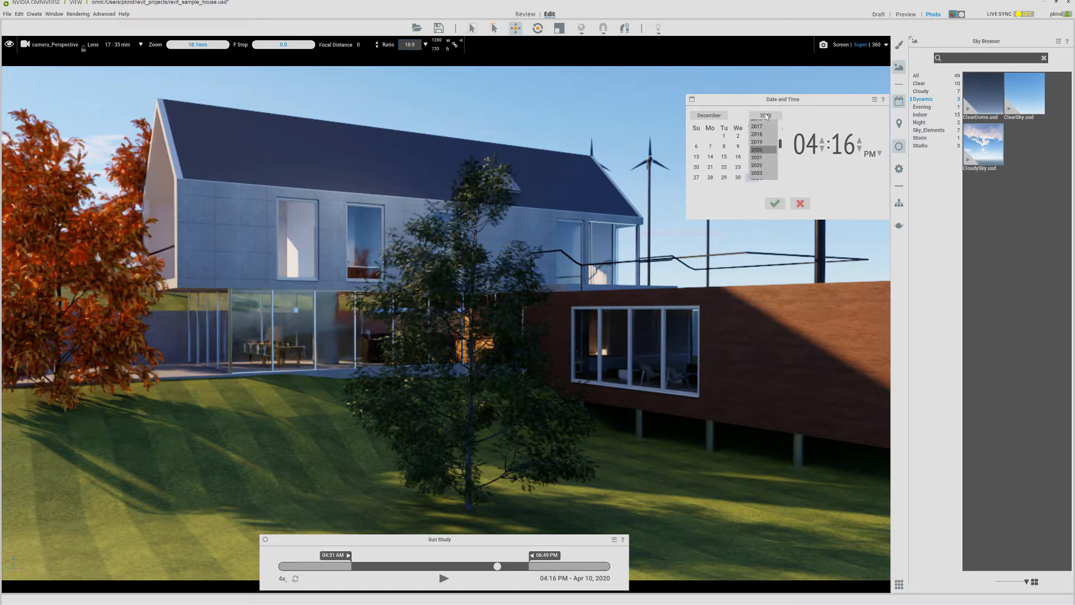
left_click(763, 149)
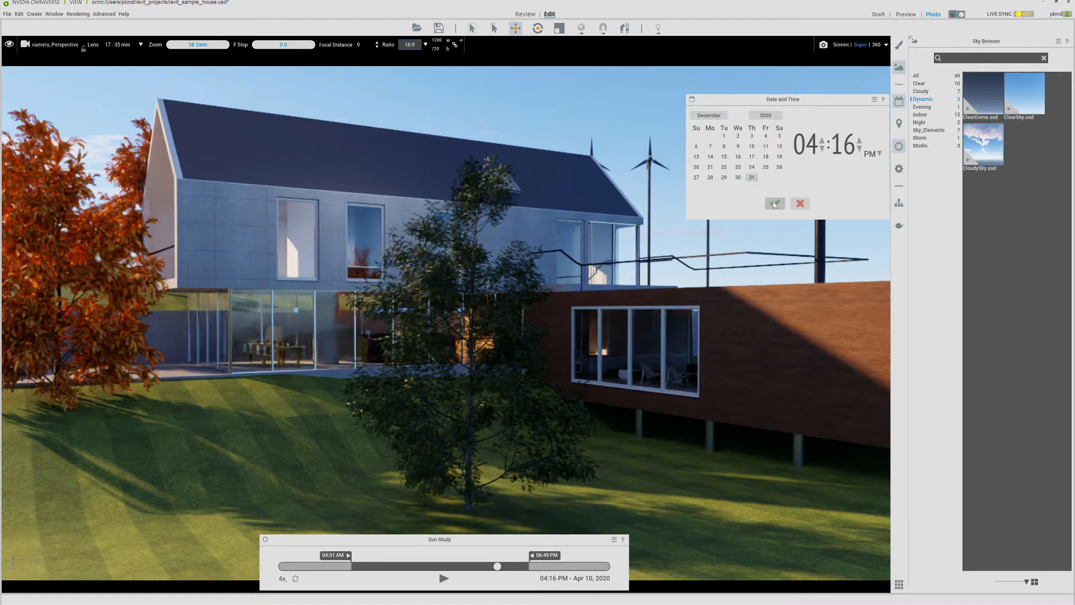
left_click(774, 203)
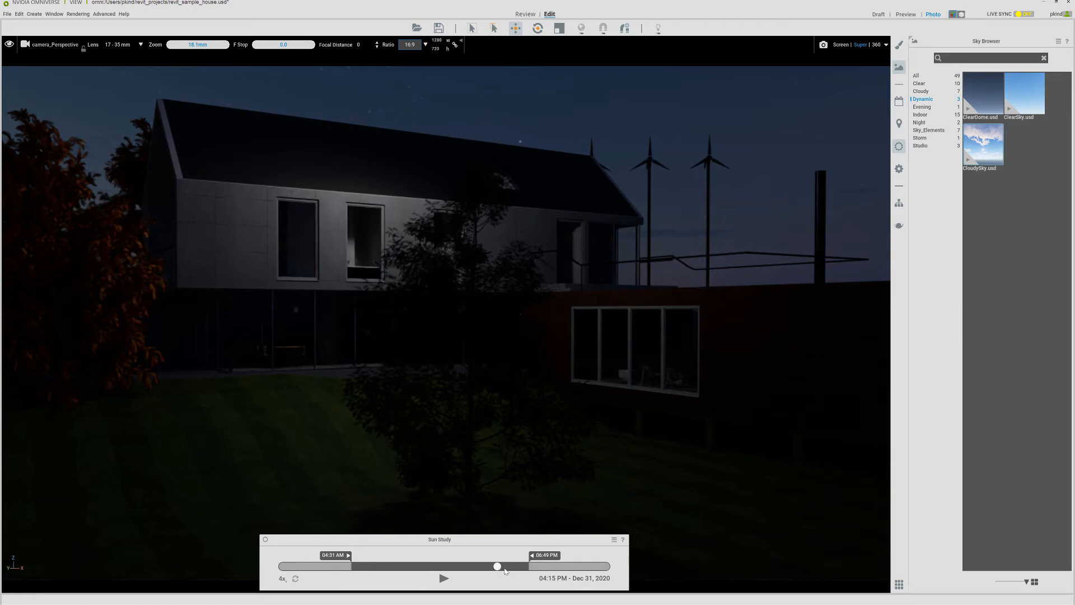
left_click_drag(502, 568, 548, 575)
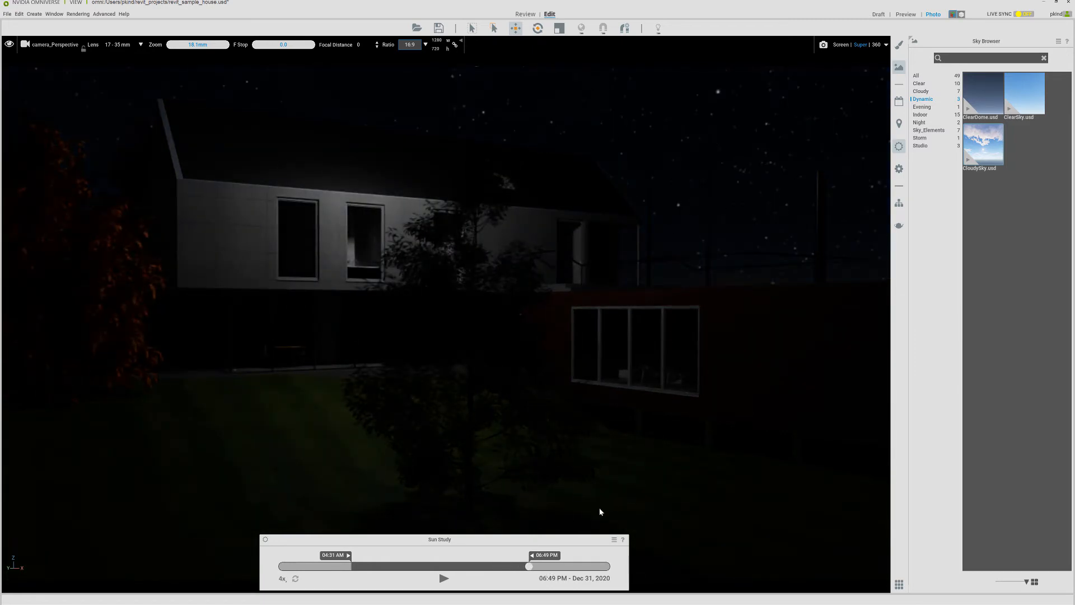
mouse_move(528, 566)
left_mouse_down()
mouse_move(428, 571)
mouse_move(526, 558)
mouse_move(551, 567)
left_mouse_up()
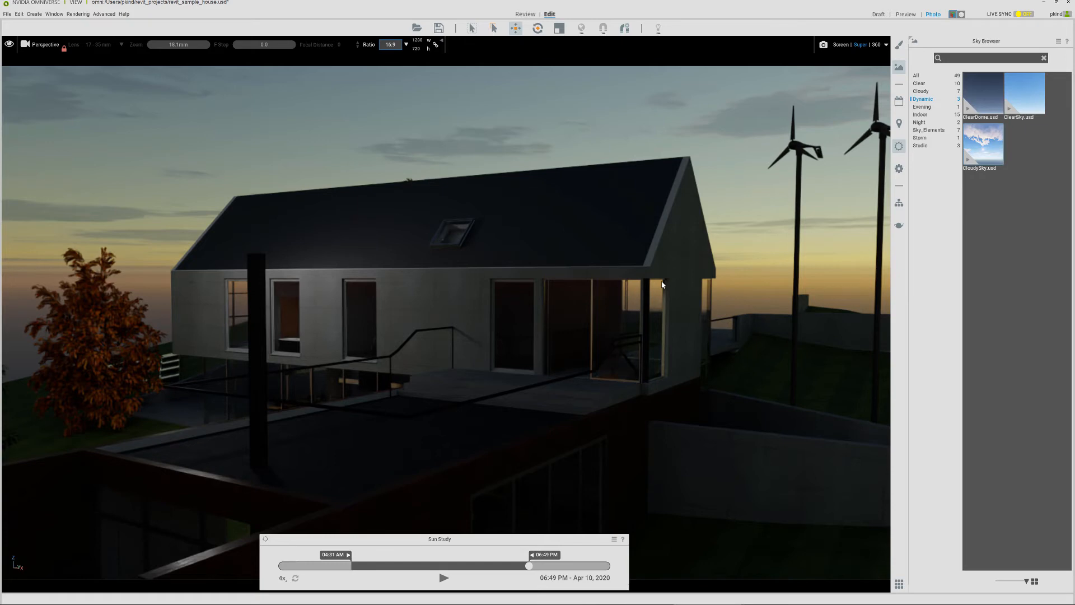
Try Berlin as the location with a north orientation of 18.570, and discard the location changes.
left_click(899, 123)
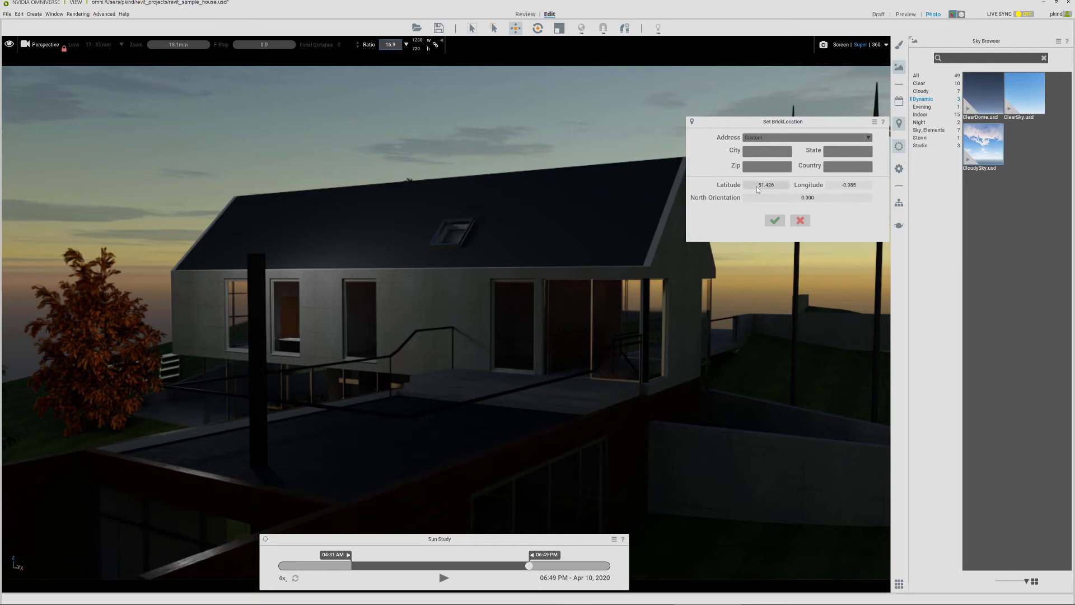
left_click(768, 138)
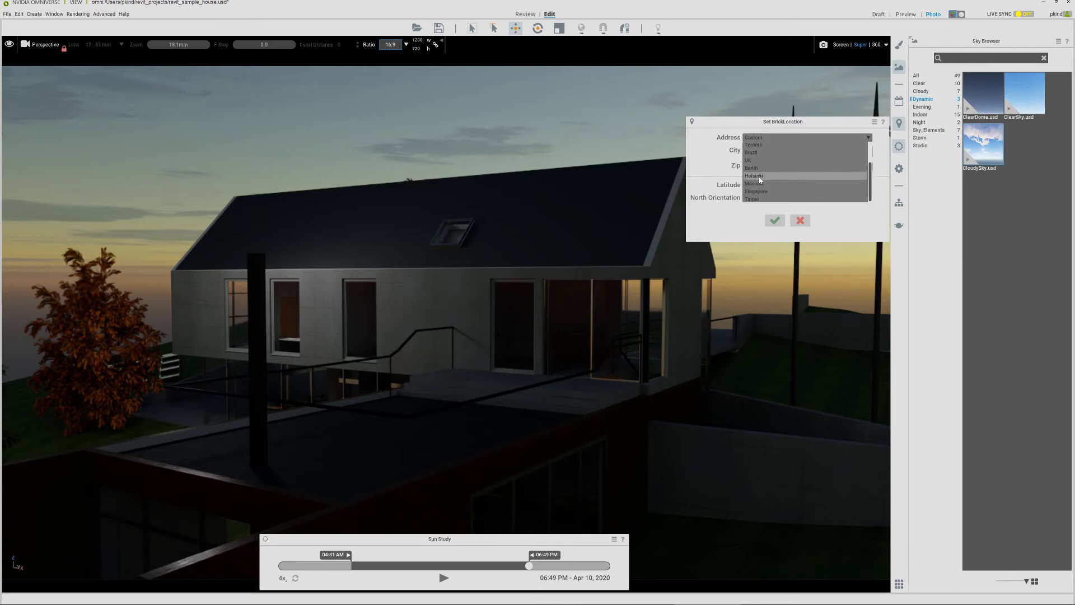
scroll(758, 176, "down", 2)
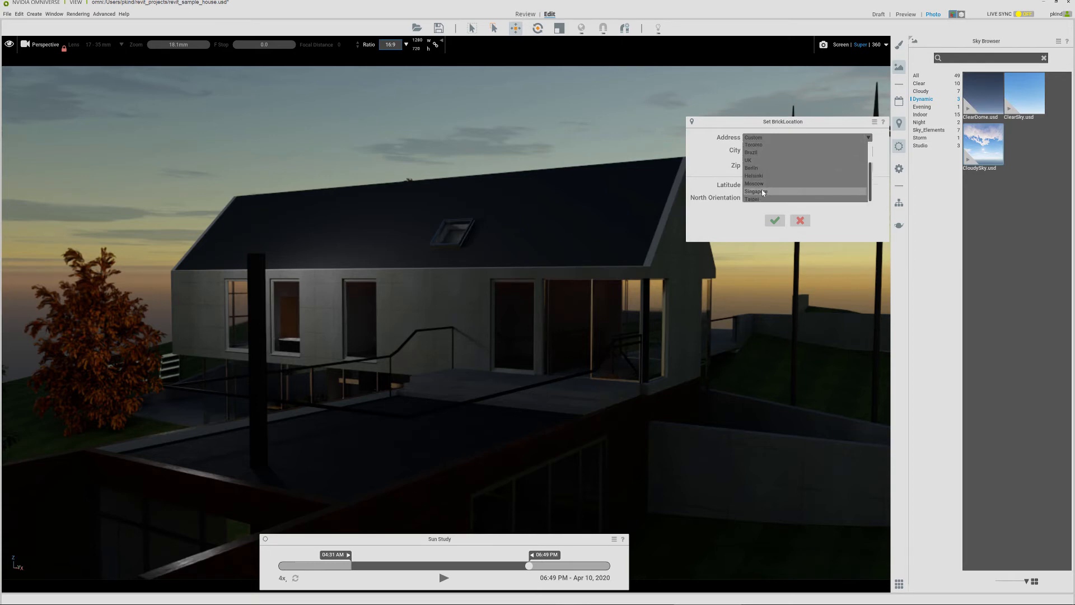
left_click(813, 161)
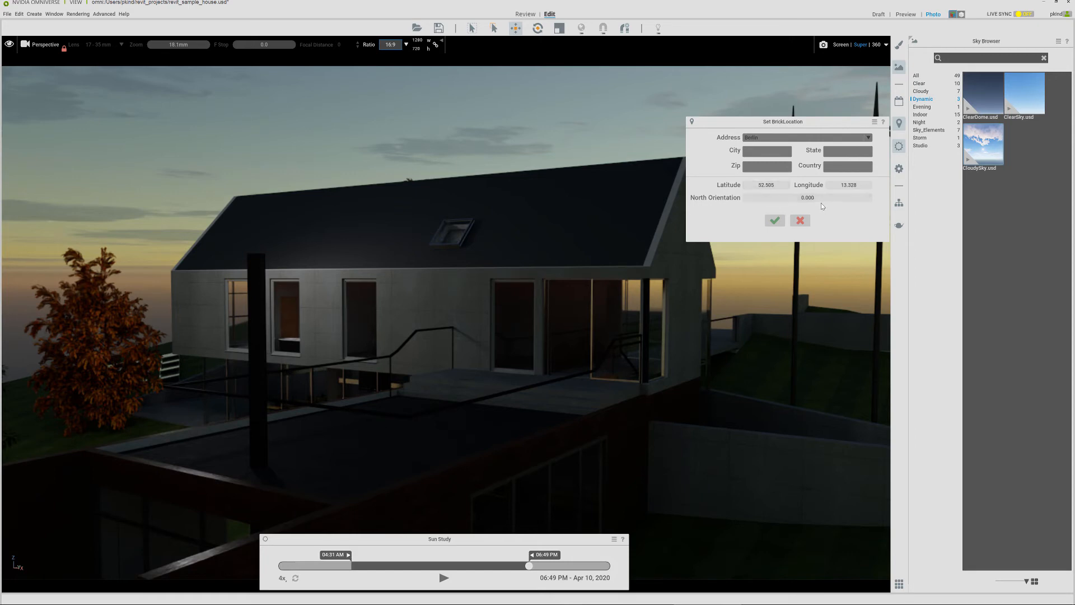
left_click_drag(712, 197, 985, 234)
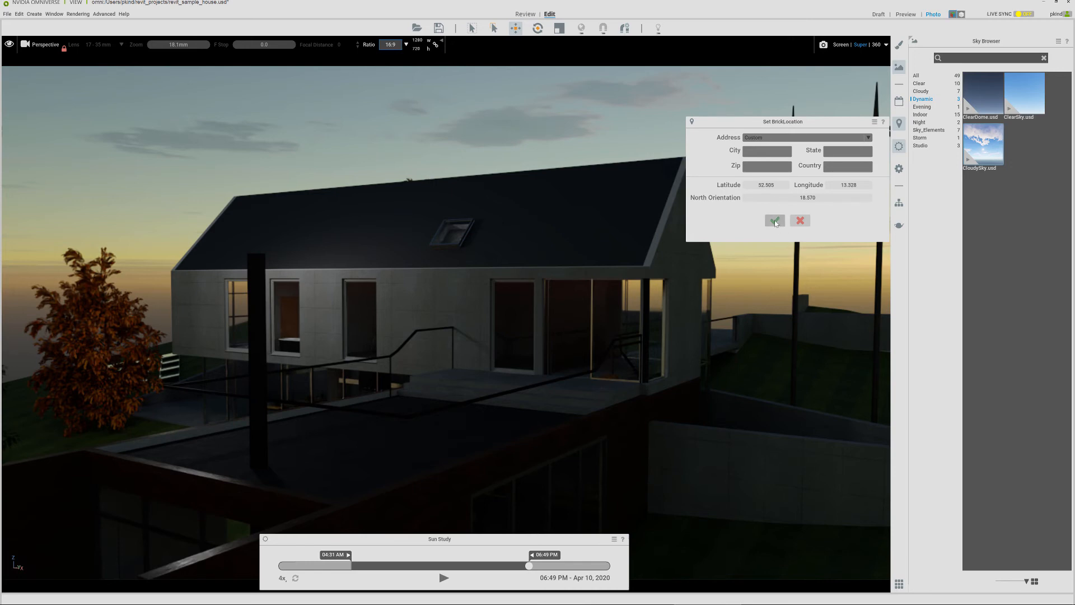
left_click(800, 220)
Play the Sun Study, pause it at 04:00 PM, and examine the sunlight in the glazed kitchen and dining area.
left_click(443, 577)
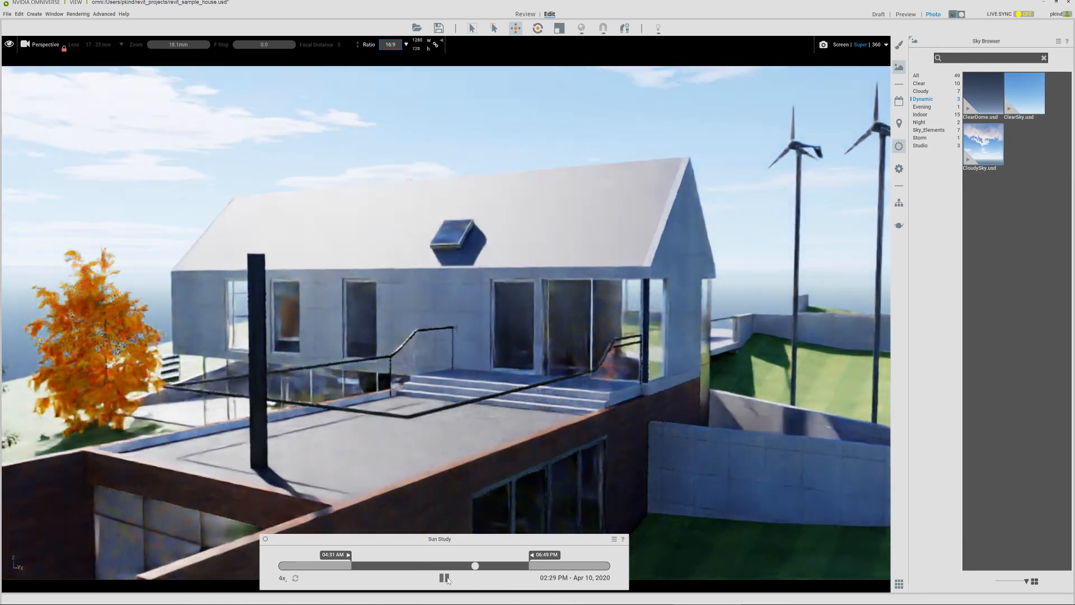
left_click(444, 578)
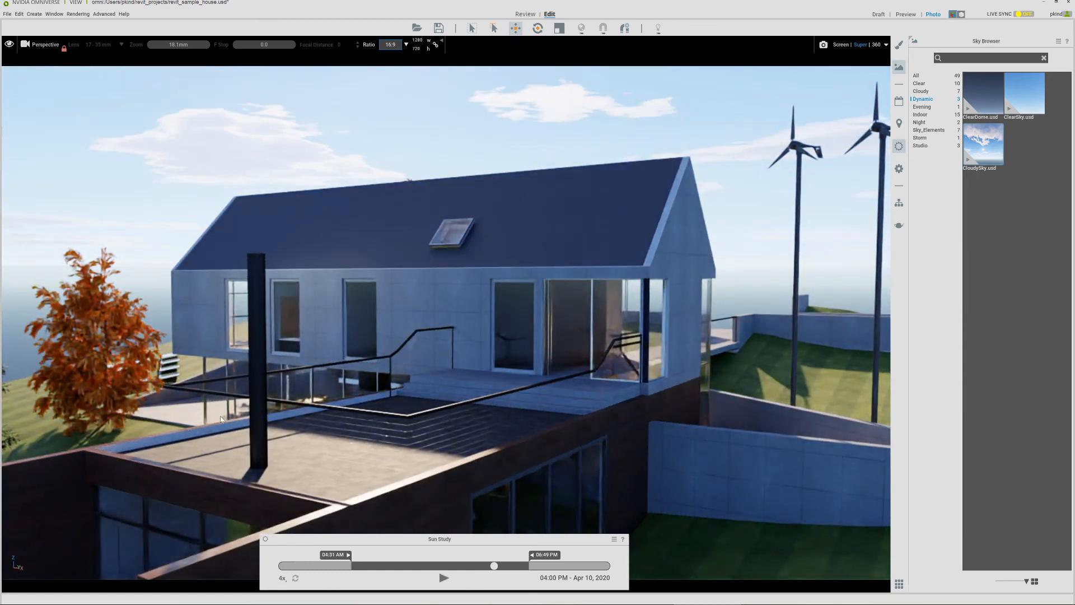
left_click_drag(221, 419, 249, 372, "alt")
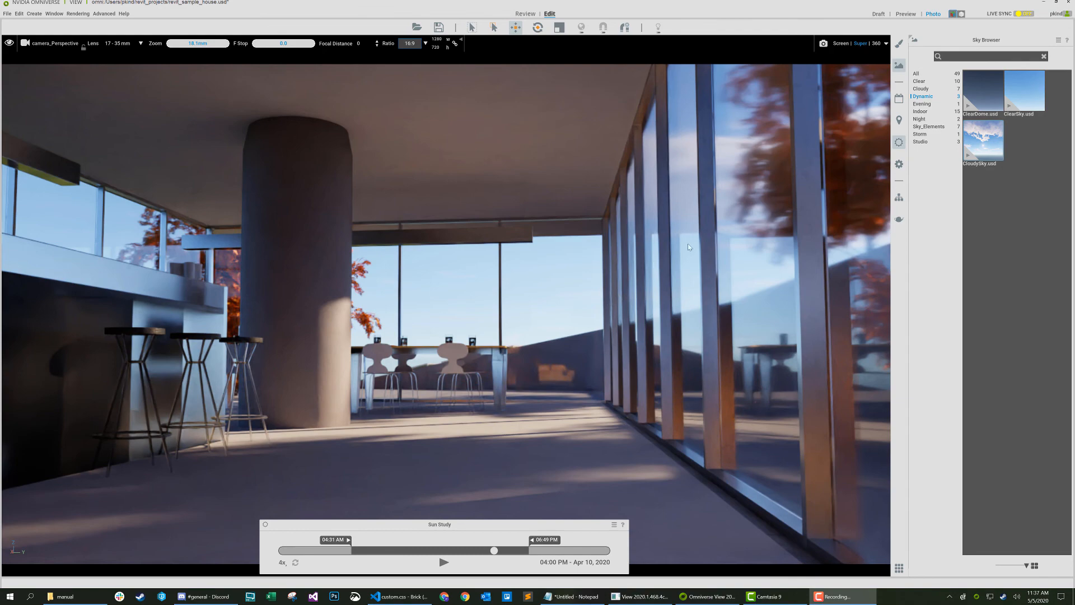
middle_click_drag(275, 216, 713, 533)
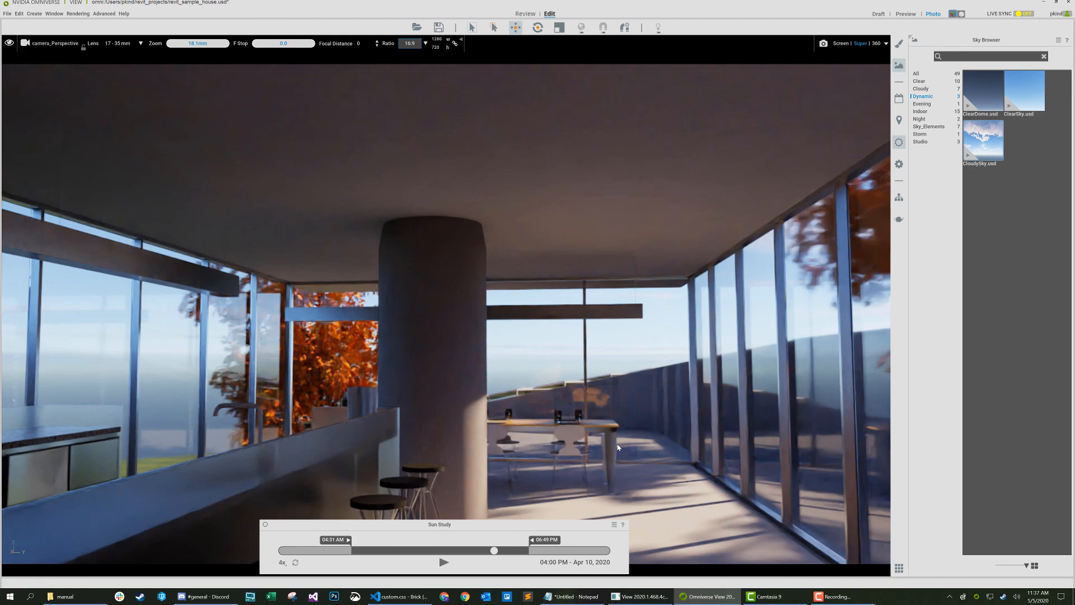
right_click_drag(583, 378, 650, 397)
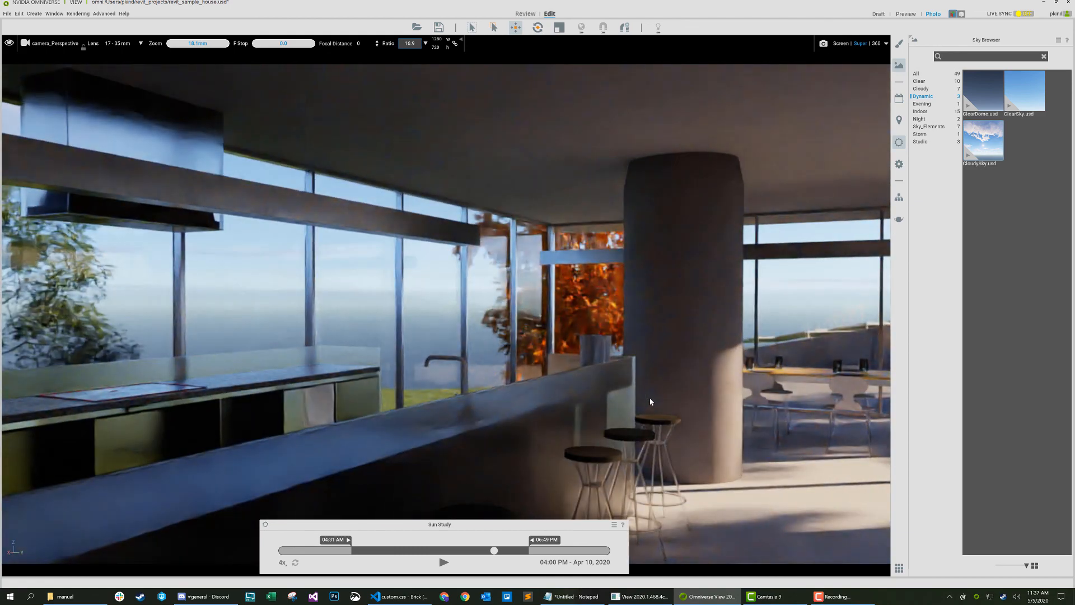